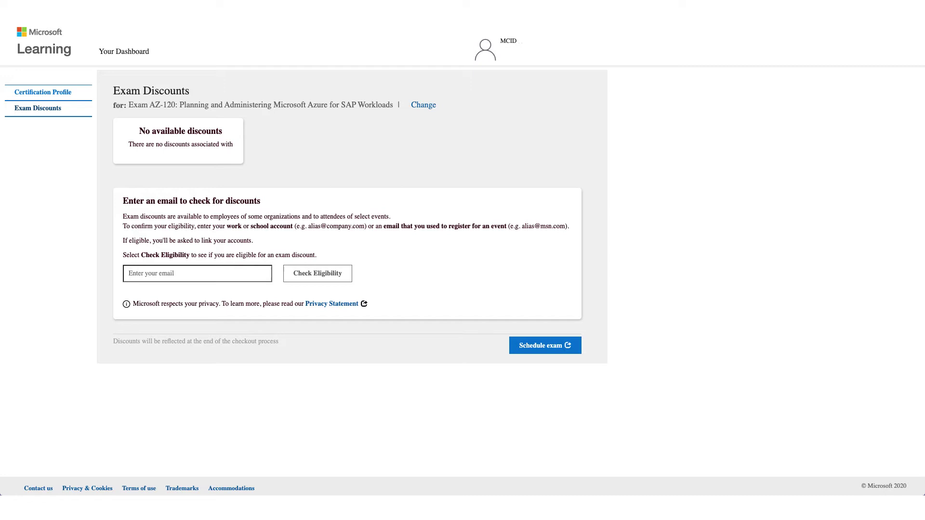
- Submit the work email to check AZ-120 discount eligibility
key("Return")
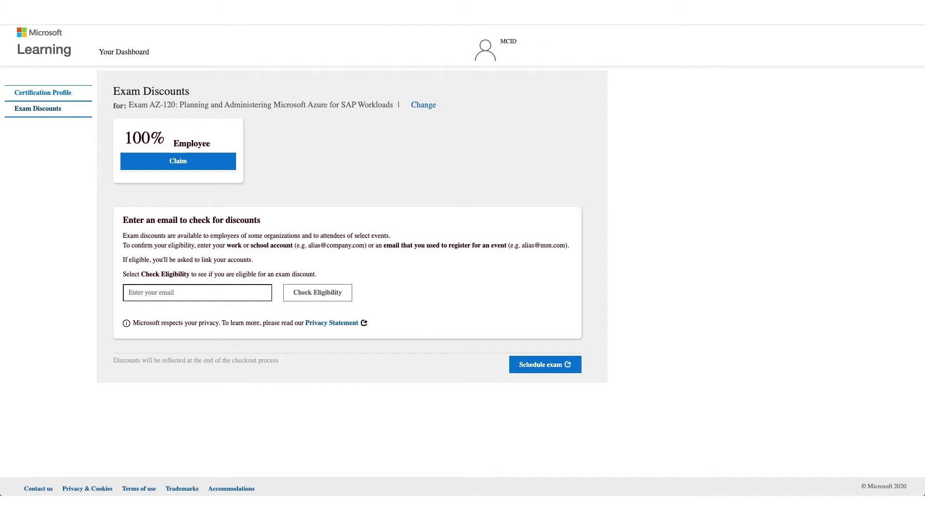
- Claim the 100% Employee discount on the AZ-120 card and start scheduling the exam
left_click(178, 161)
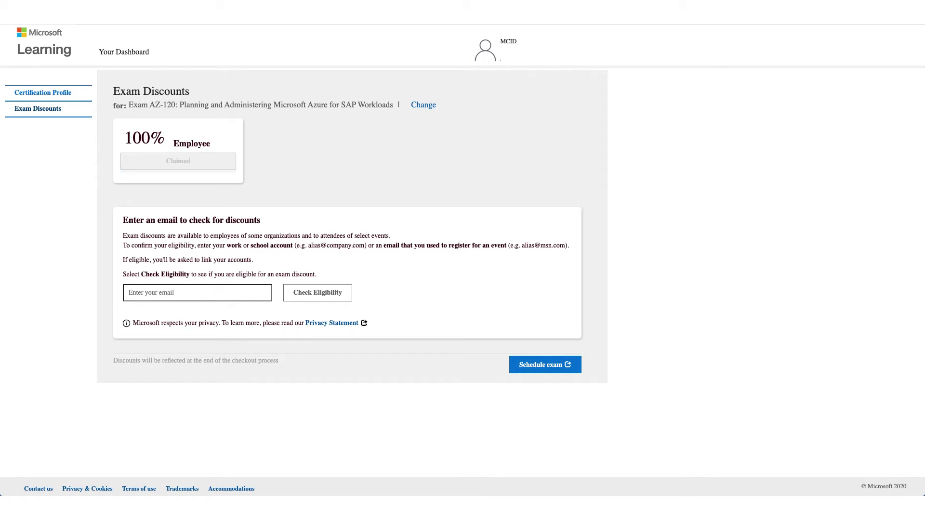
left_click(545, 365)
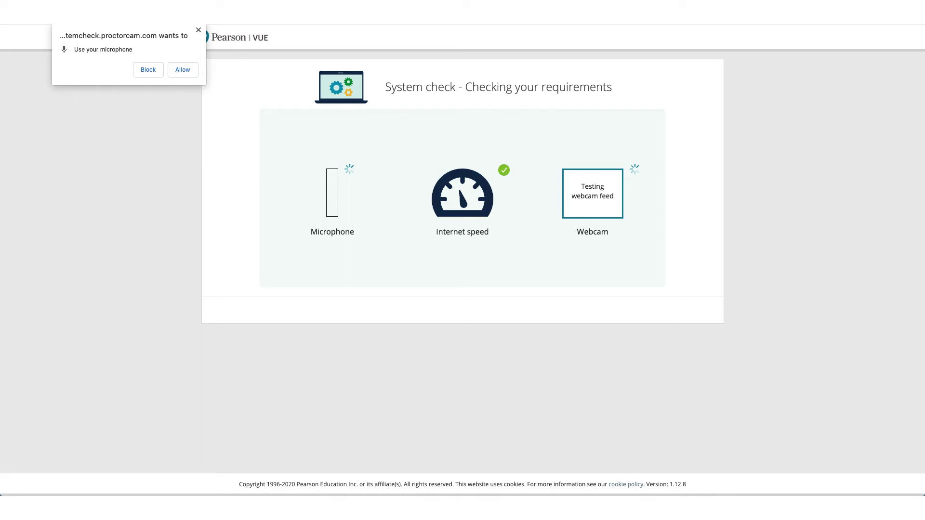
- Allow microphone and camera access for the Pearson VUE system check and continue
left_click(182, 69)
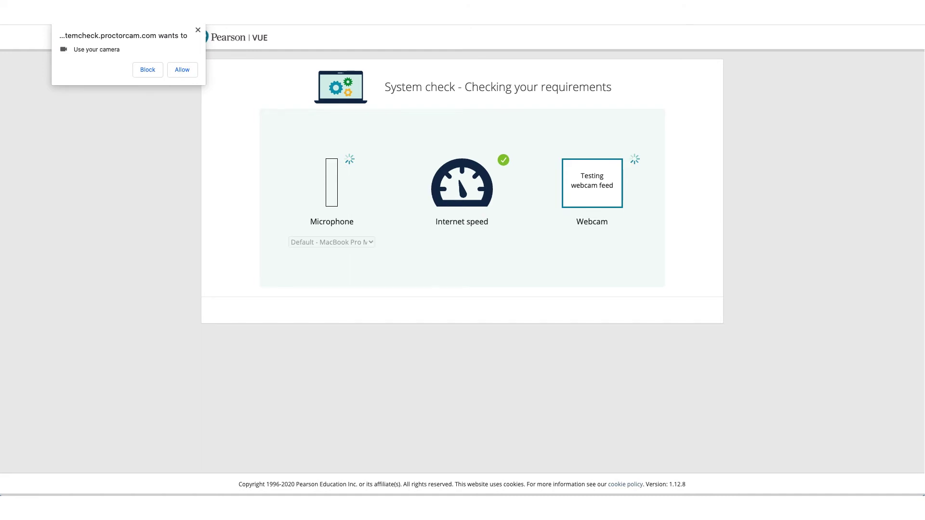
left_click(183, 70)
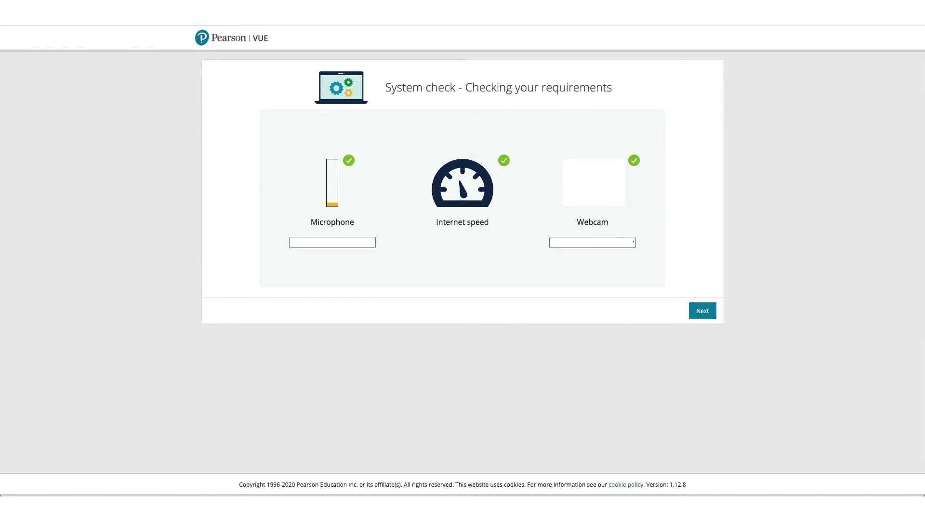
left_click(702, 311)
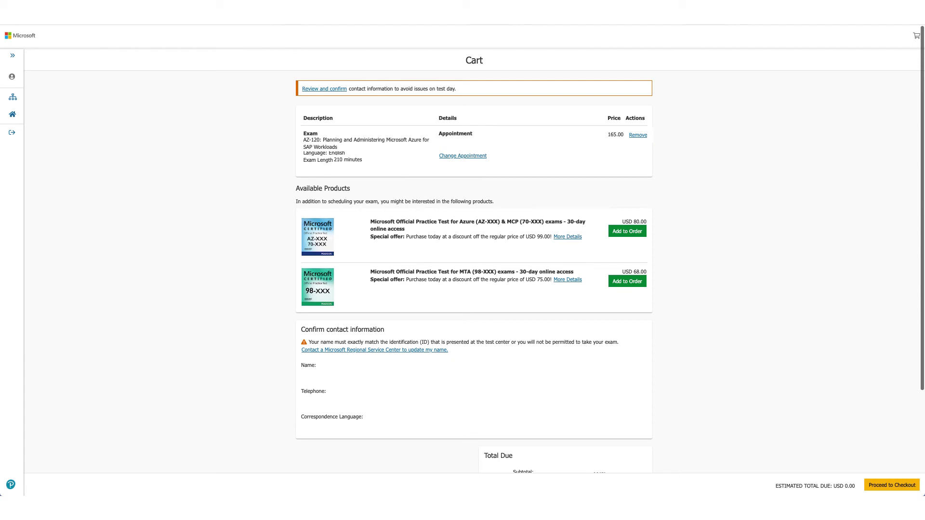
scroll(475, 289, "down", 3)
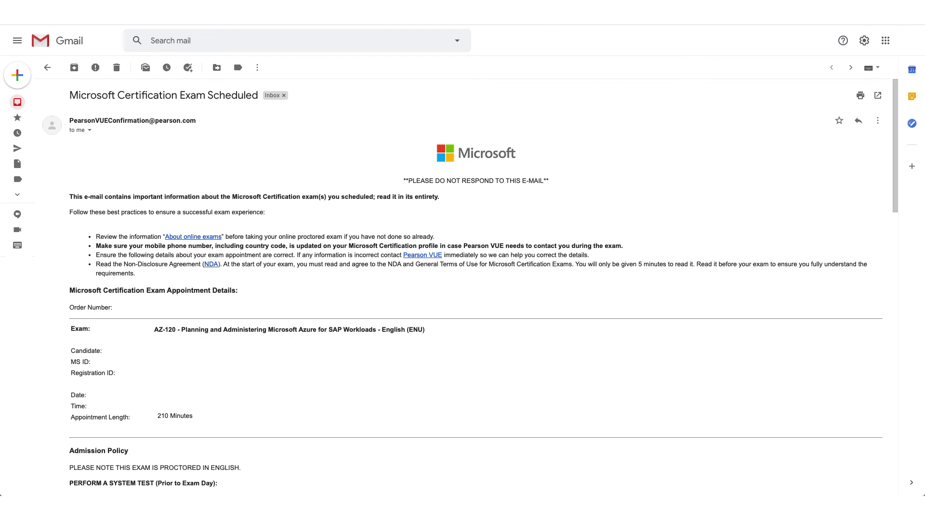
scroll(238, 60, "down", 5)
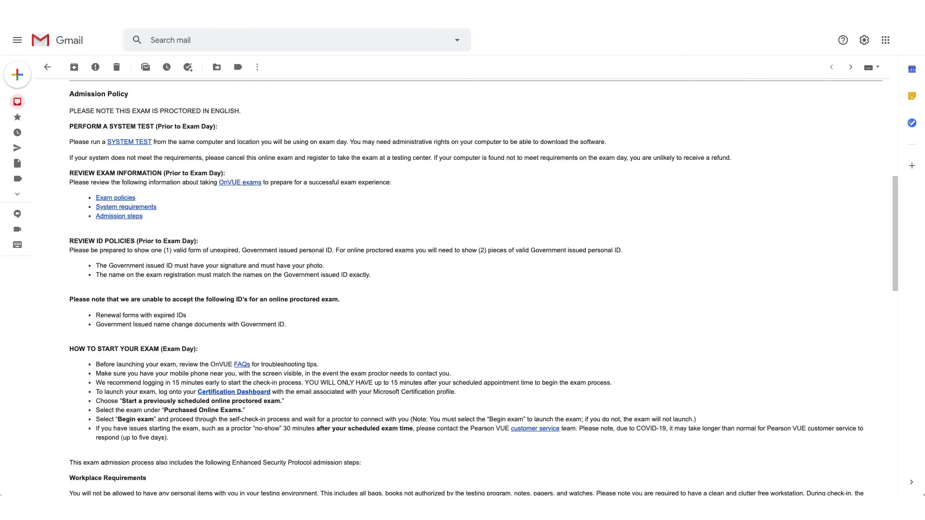